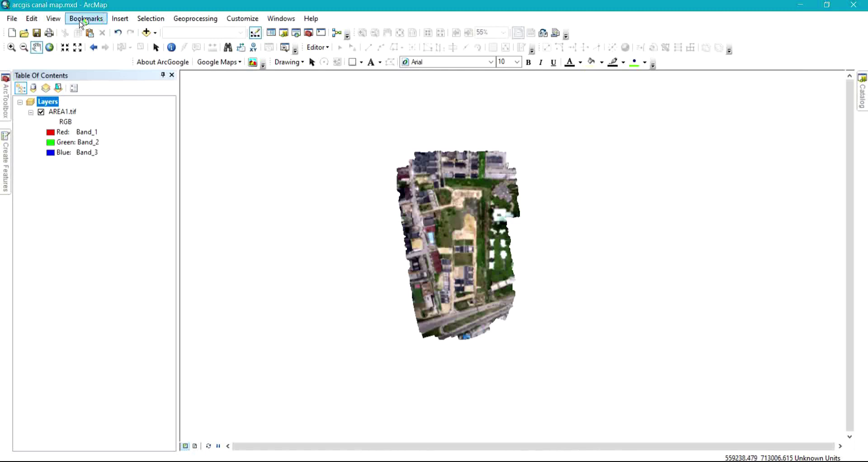
# Switch to Layout View so the AREA1 image sits on a portrait page inside a neatline.
pyautogui.click(55, 18)
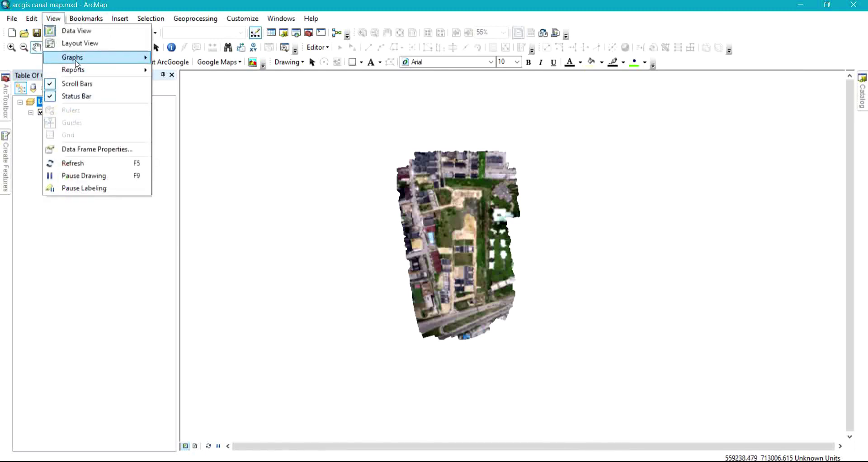
pyautogui.moveTo(407, 226); pyautogui.dragTo(463, 216)
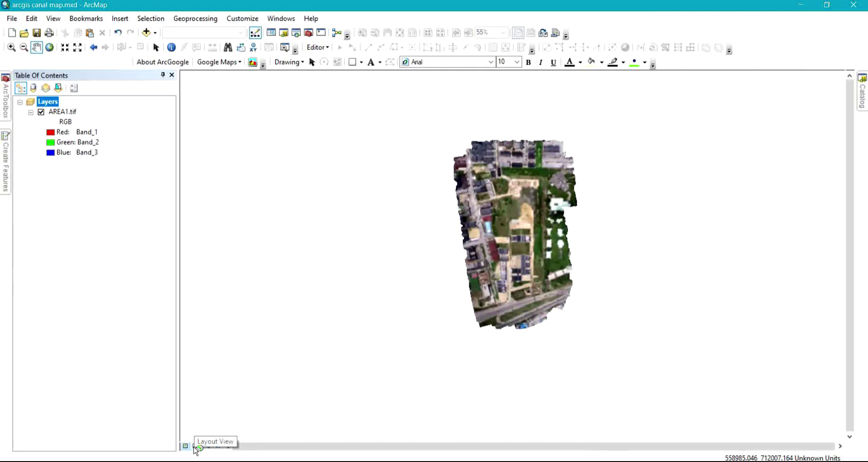
pyautogui.click(196, 448)
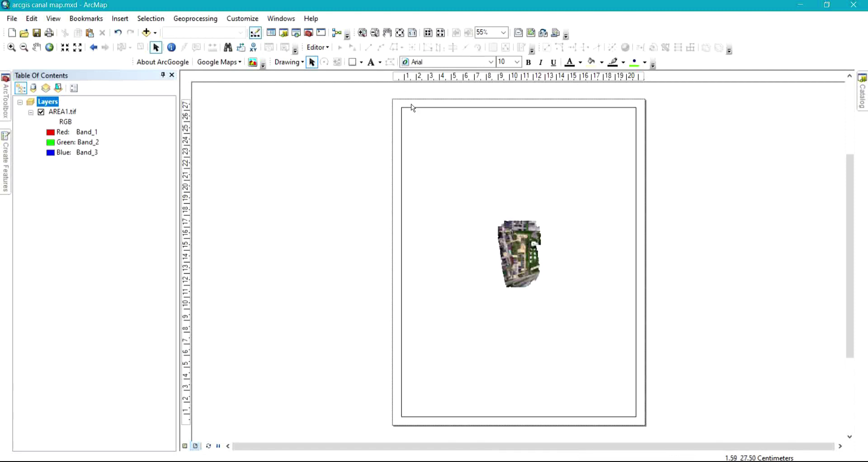
pyautogui.click(18, 22)
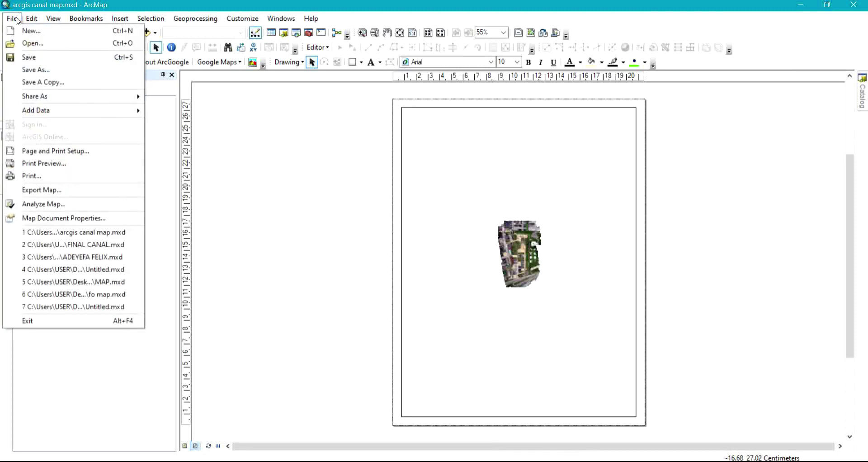
# Open Page and Print Setup, try Fax, then return to Microsoft Print to PDF as the printer.
pyautogui.click(61, 151)
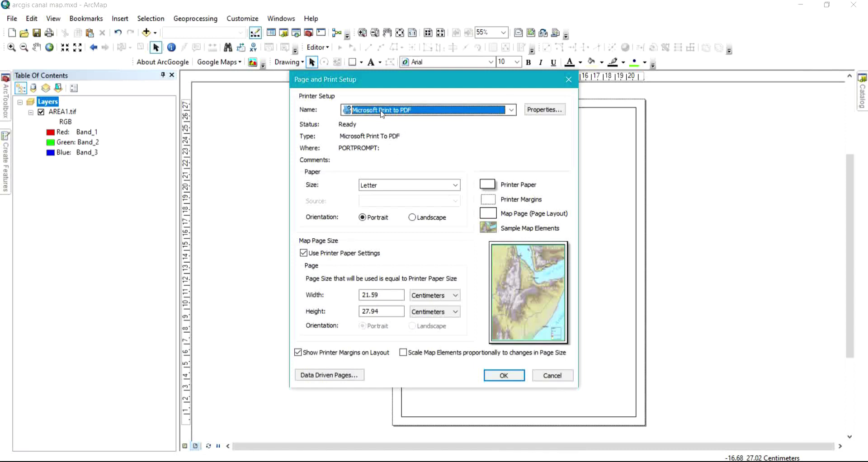
pyautogui.click(426, 112)
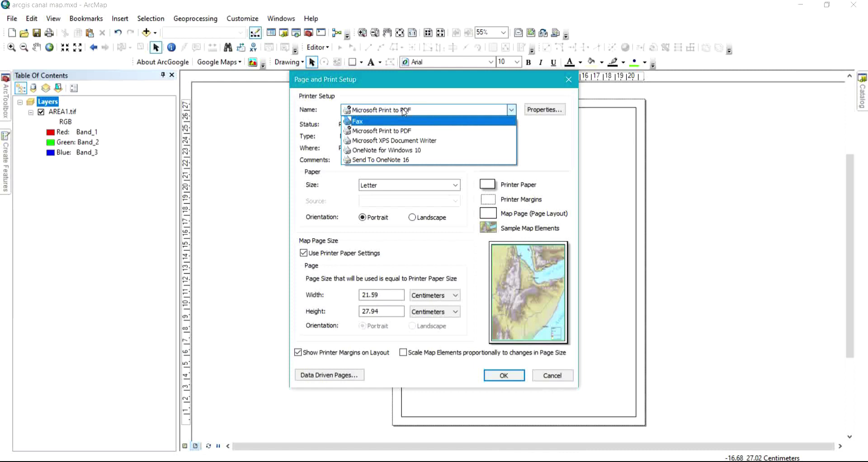
pyautogui.click(367, 99)
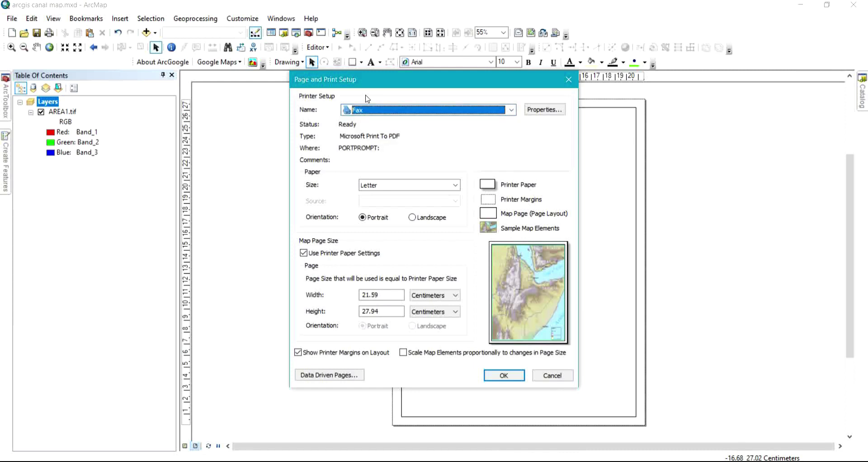
pyautogui.click(375, 110)
pyautogui.click(379, 131)
# Check the paper size list and leave it at Letter.
pyautogui.click(417, 188)
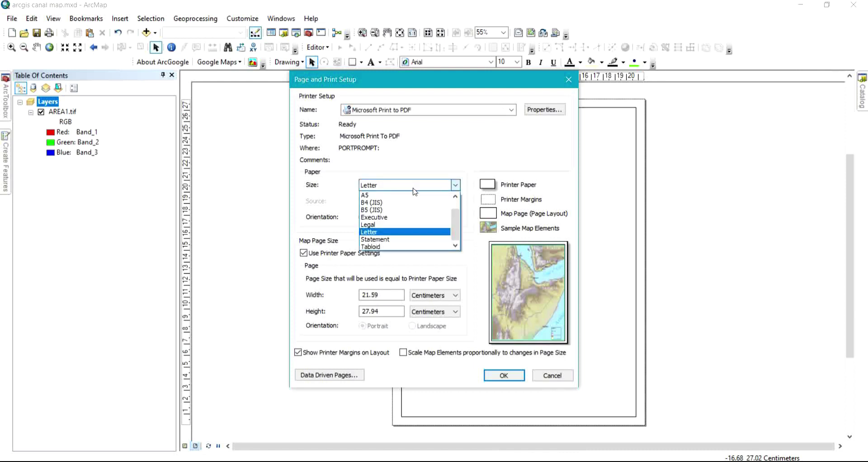
pyautogui.scroll(-1, 460, 218)
pyautogui.moveTo(460, 218)
pyautogui.mouseDown()
pyautogui.moveTo(460, 207)
pyautogui.moveTo(461, 234)
pyautogui.moveTo(464, 208)
pyautogui.mouseUp()
pyautogui.click(466, 159)
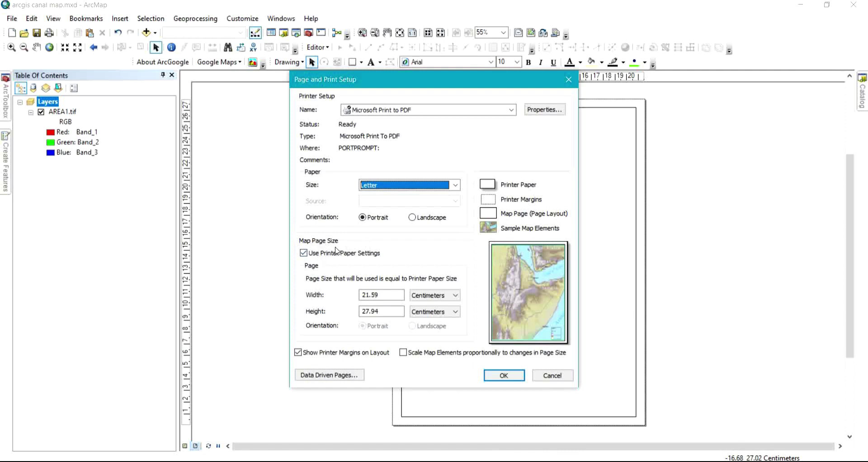
# Drop printer paper settings and set the page to A1, scaling map elements proportionally.
pyautogui.click(305, 254)
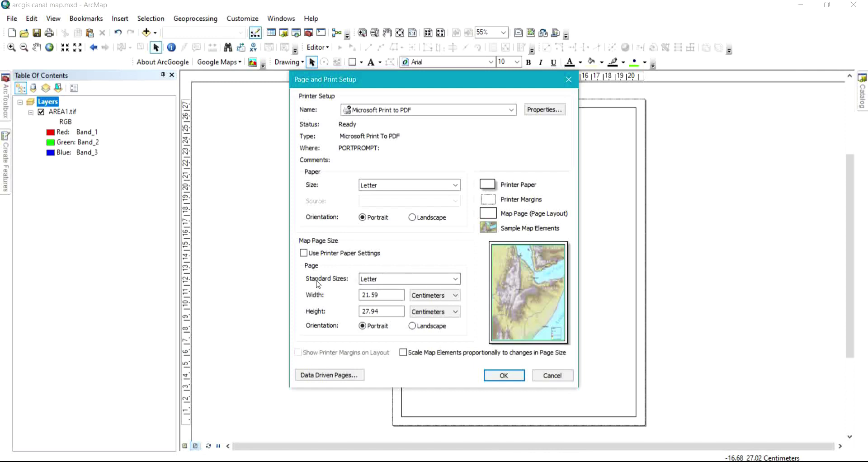
pyautogui.click(394, 283)
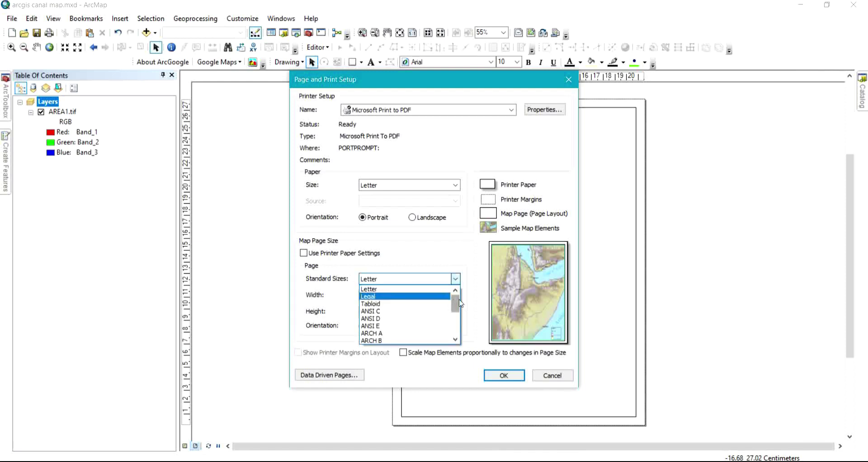
pyautogui.moveTo(457, 303); pyautogui.dragTo(458, 329)
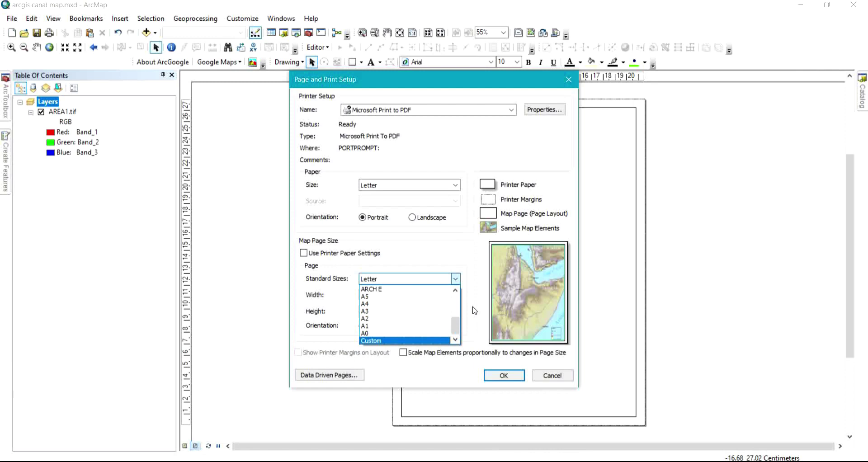
pyautogui.click(394, 326)
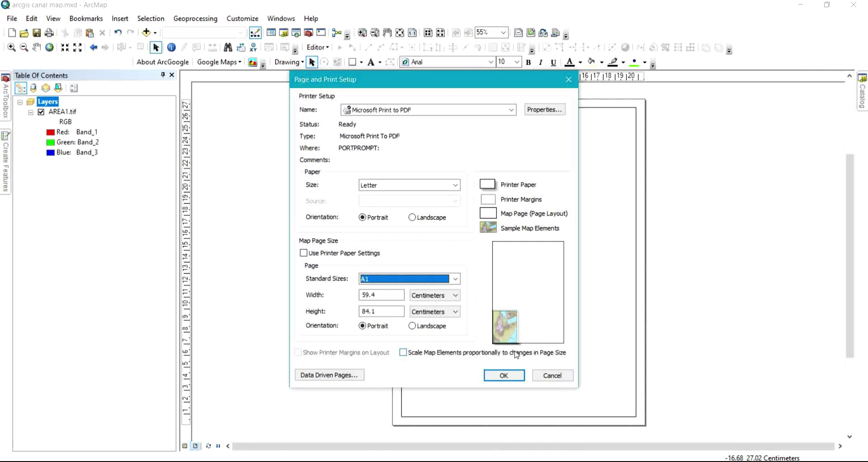
pyautogui.click(403, 353)
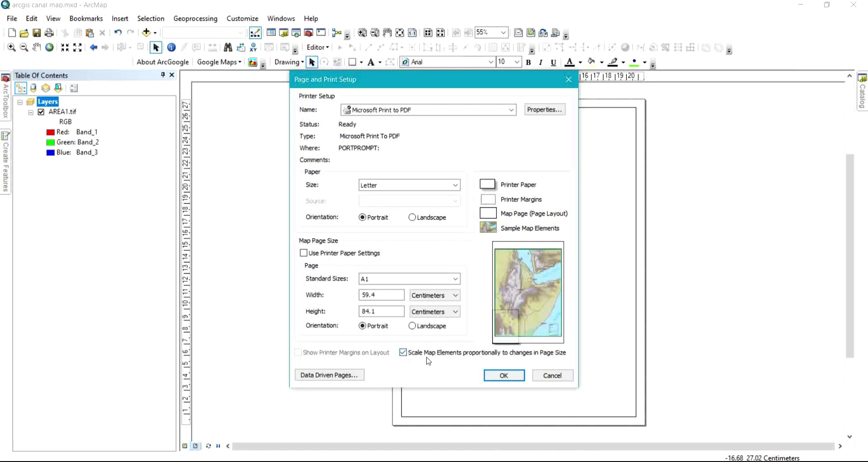
pyautogui.click(403, 354)
pyautogui.click(403, 354)
pyautogui.click(516, 377)
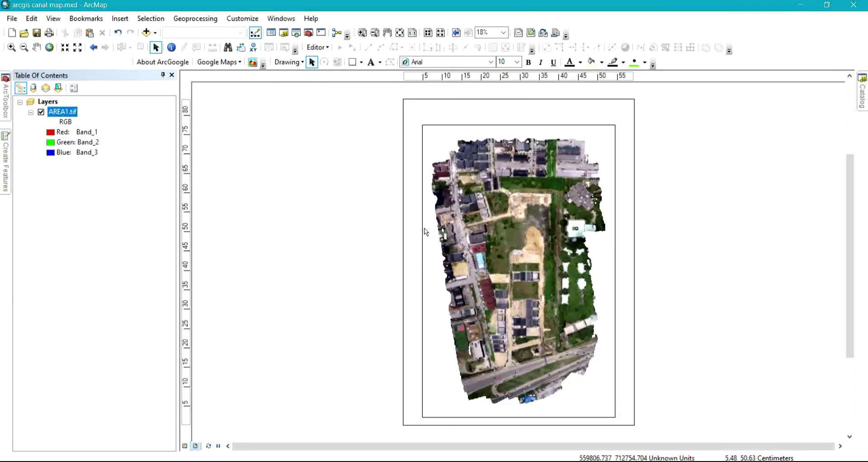
# Insert a title reading 'A MAP' and move it to the left of the page's top edge.
pyautogui.hotkey('alt', 's')
pyautogui.press('Escape')
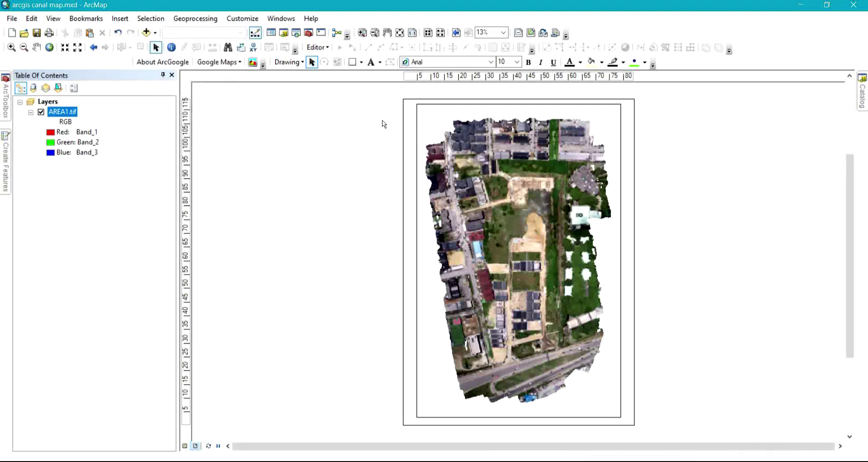
pyautogui.click(122, 20)
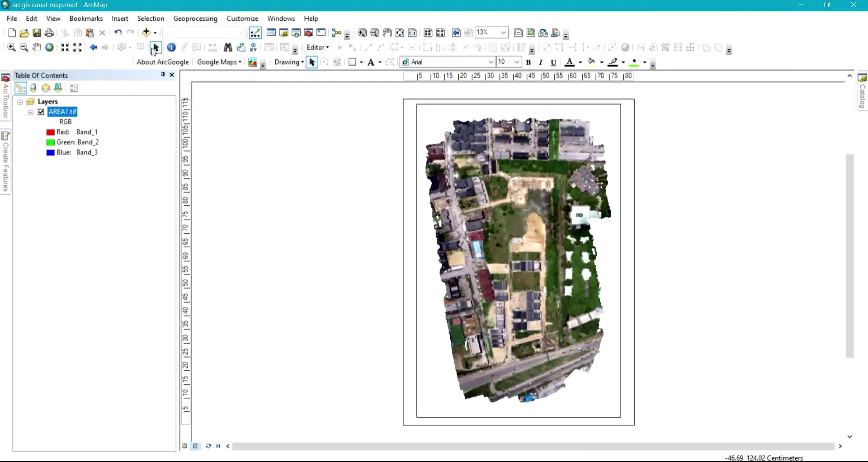
pyautogui.click(153, 50)
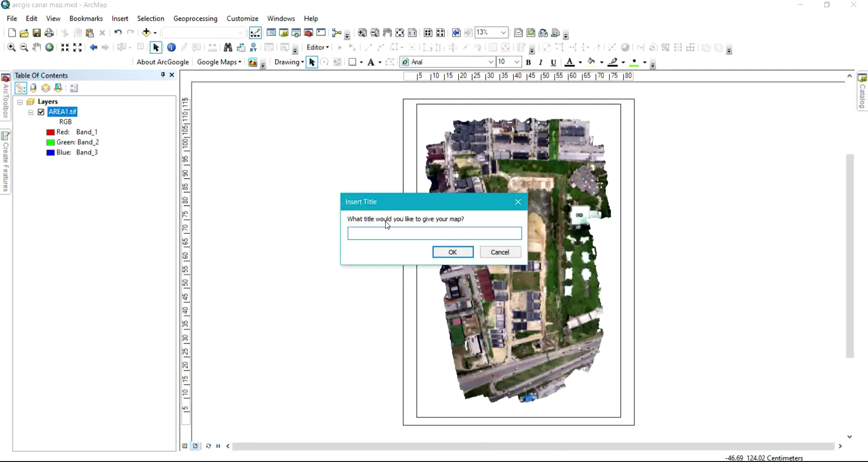
pyautogui.write('A MAP')
pyautogui.click(447, 253)
pyautogui.moveTo(519, 130); pyautogui.dragTo(368, 113)
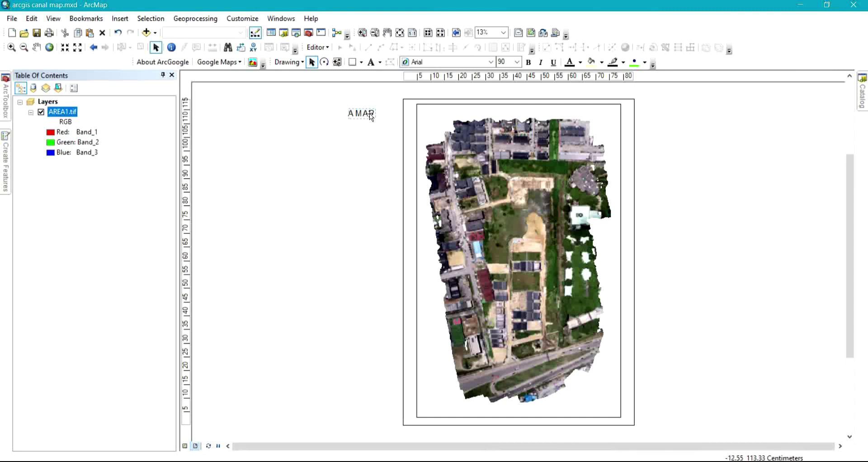
pyautogui.doubleClick(370, 115)
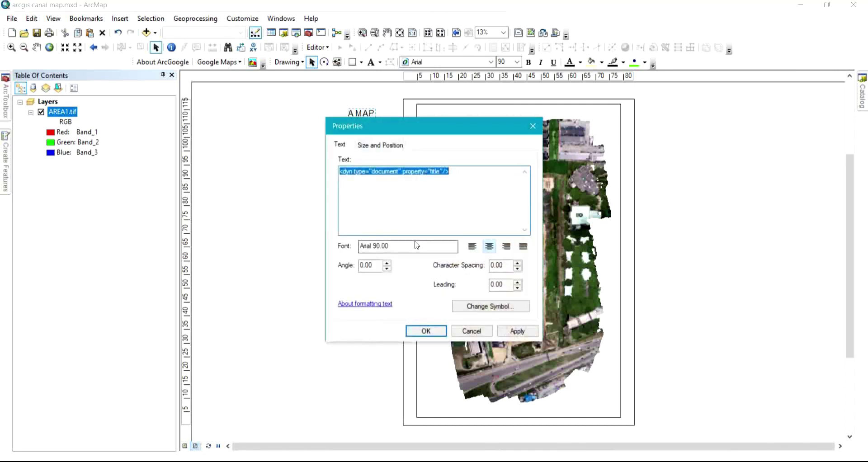
# Style the 'A MAP' title red, bold and underlined, then centre it above the aerial image.
pyautogui.click(476, 304)
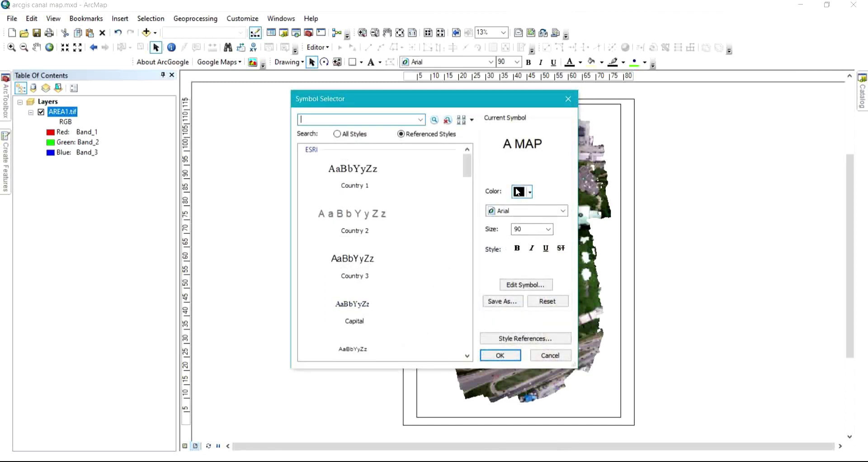
pyautogui.click(518, 192)
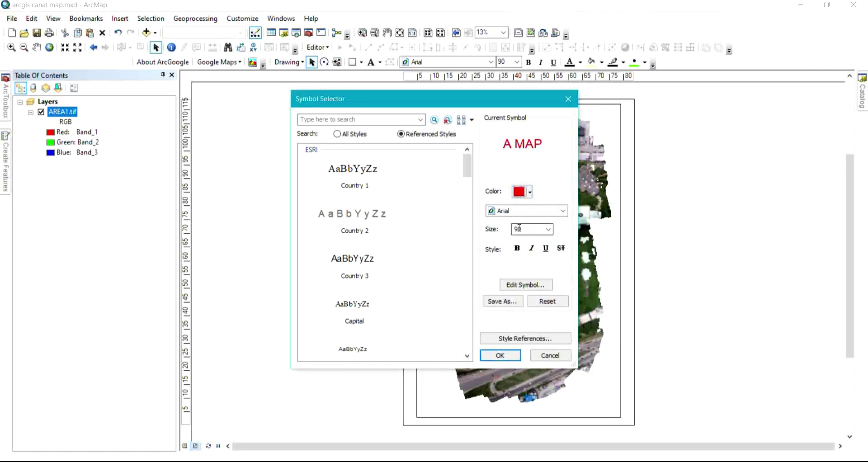
pyautogui.click(517, 249)
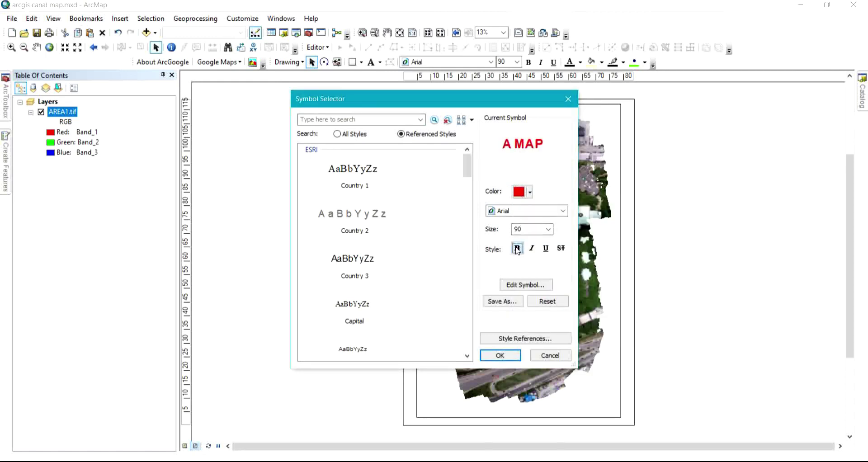
pyautogui.click(547, 248)
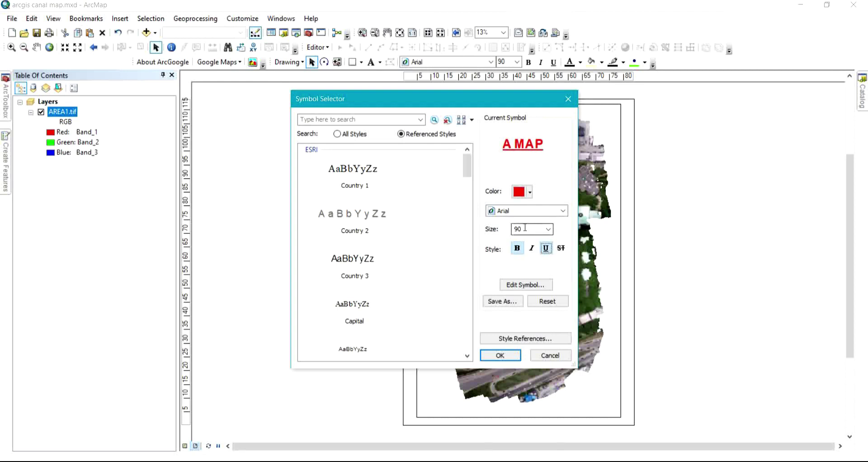
pyautogui.click(512, 356)
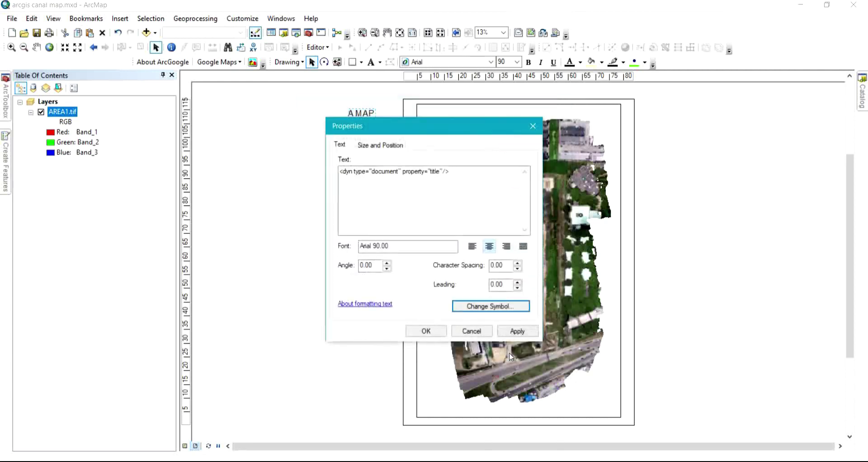
pyautogui.click(421, 330)
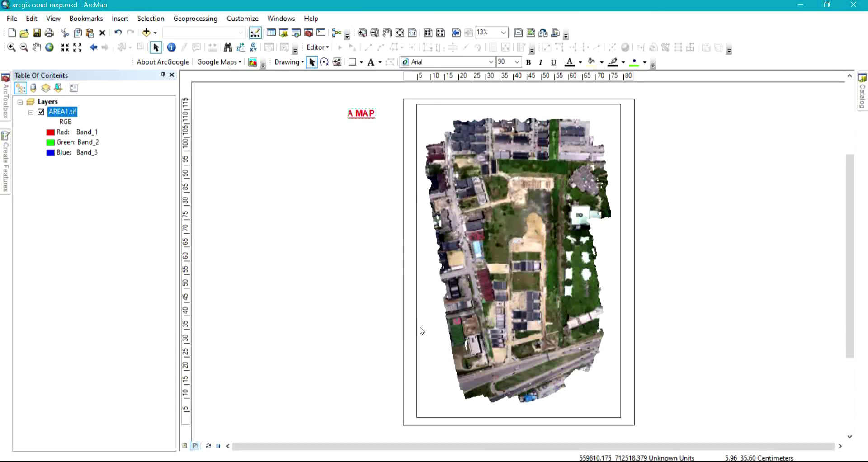
pyautogui.moveTo(371, 112); pyautogui.dragTo(528, 113)
pyautogui.click(326, 212)
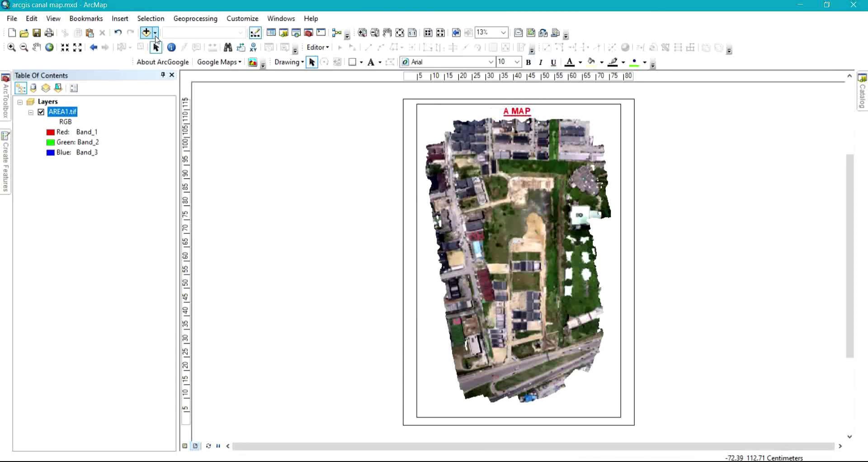
# Create a default AREA1.tif legend and drag it to the map's lower-right corner.
pyautogui.click(121, 18)
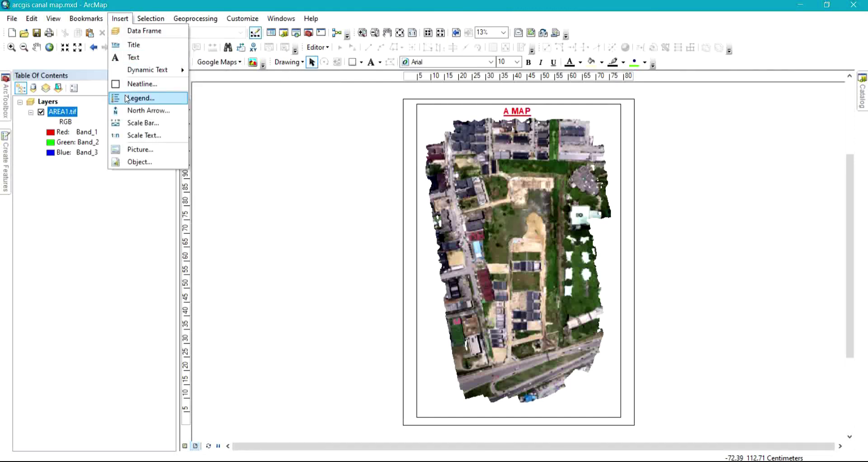
pyautogui.click(140, 98)
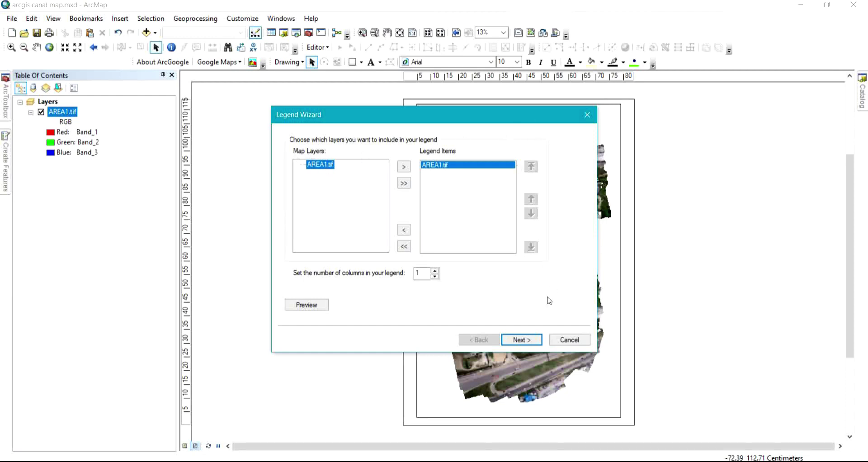
pyautogui.click(530, 336)
pyautogui.click(523, 339)
pyautogui.click(525, 340)
pyautogui.click(532, 340)
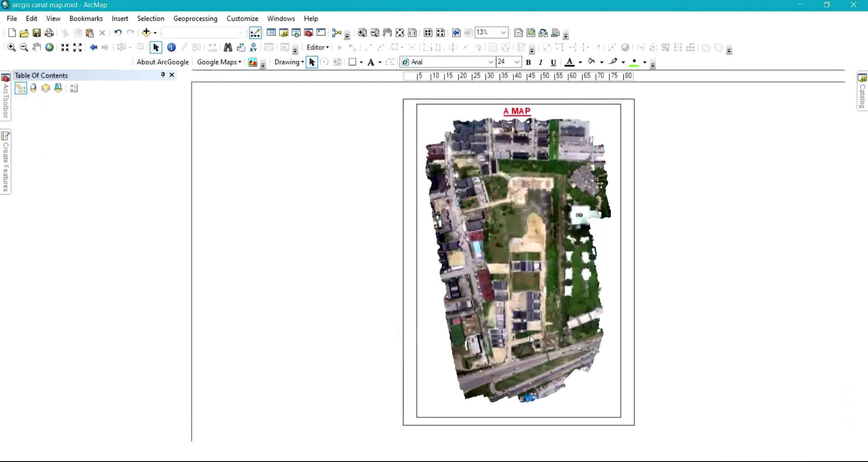
pyautogui.moveTo(441, 295); pyautogui.dragTo(573, 380)
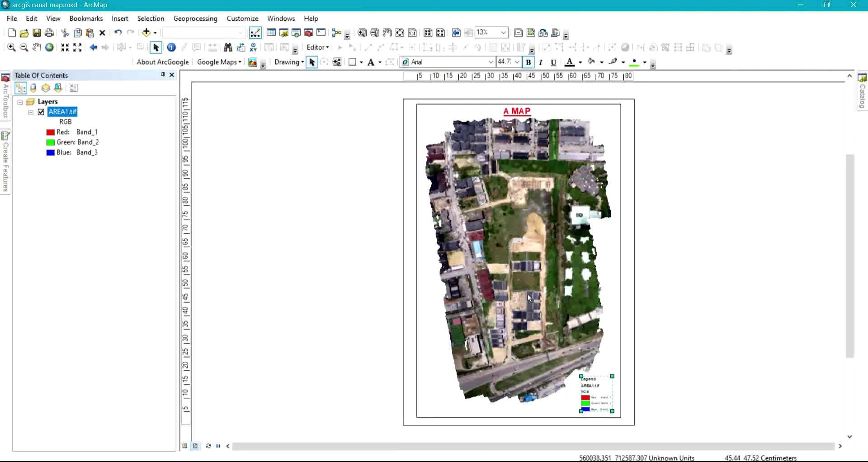
pyautogui.click(569, 406)
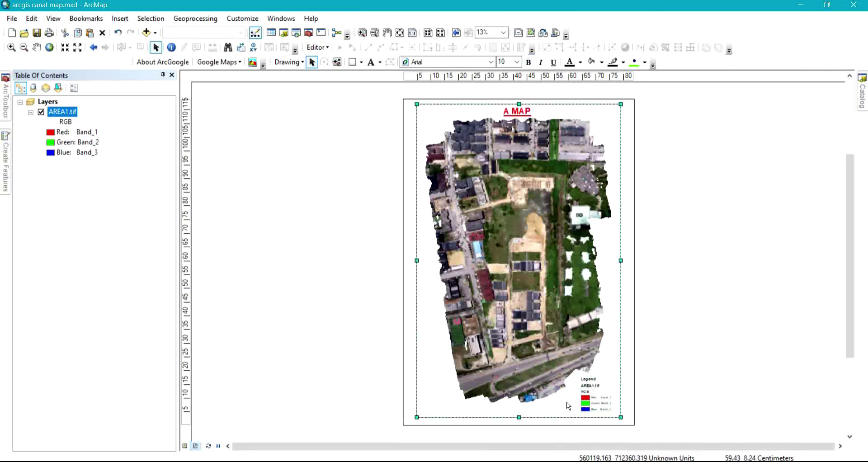
# Insert an ESRI North 1 north arrow and park it beside the page.
pyautogui.click(120, 19)
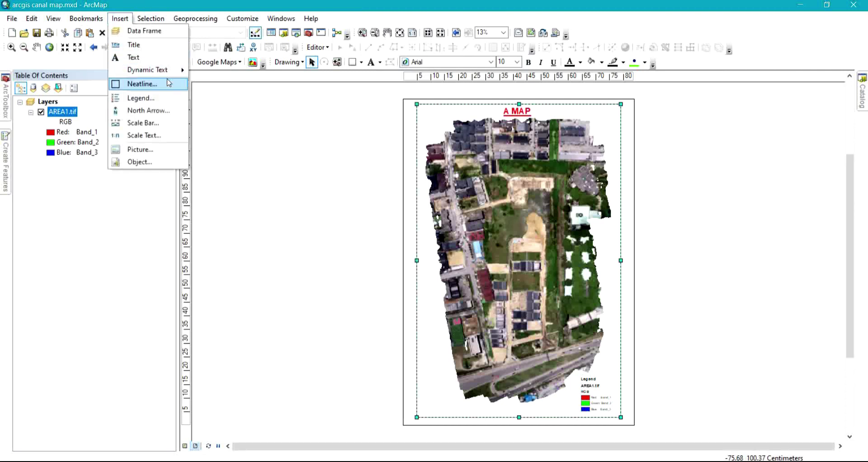
pyautogui.click(149, 111)
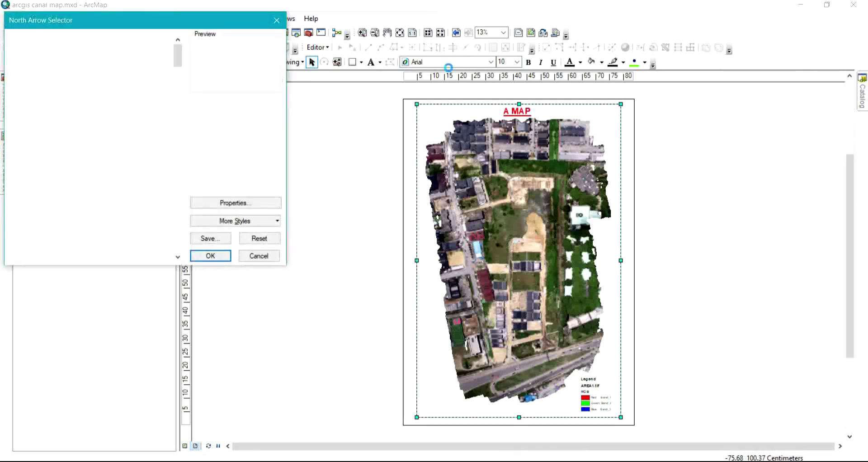
pyautogui.moveTo(178, 58)
pyautogui.mouseDown()
pyautogui.moveTo(189, 165)
pyautogui.moveTo(177, 48)
pyautogui.mouseUp()
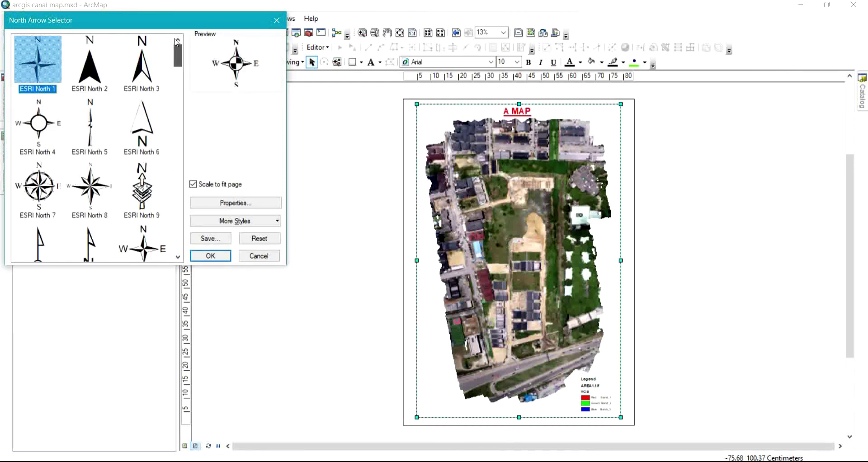
pyautogui.click(50, 156)
pyautogui.click(48, 189)
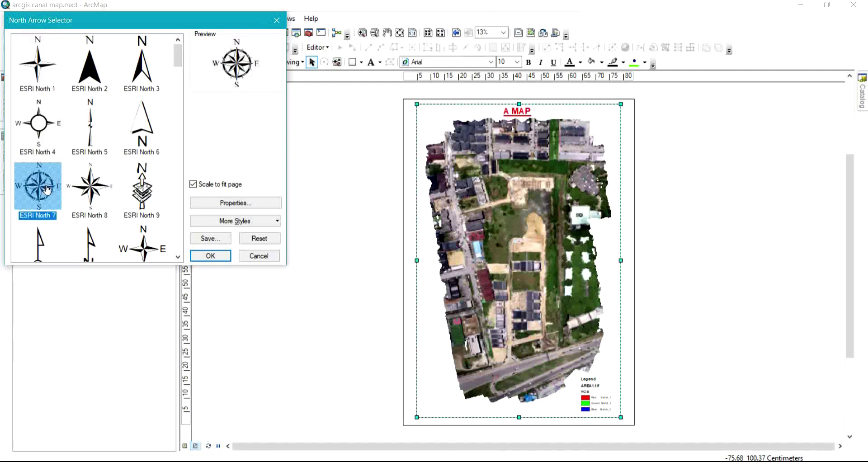
pyautogui.click(38, 64)
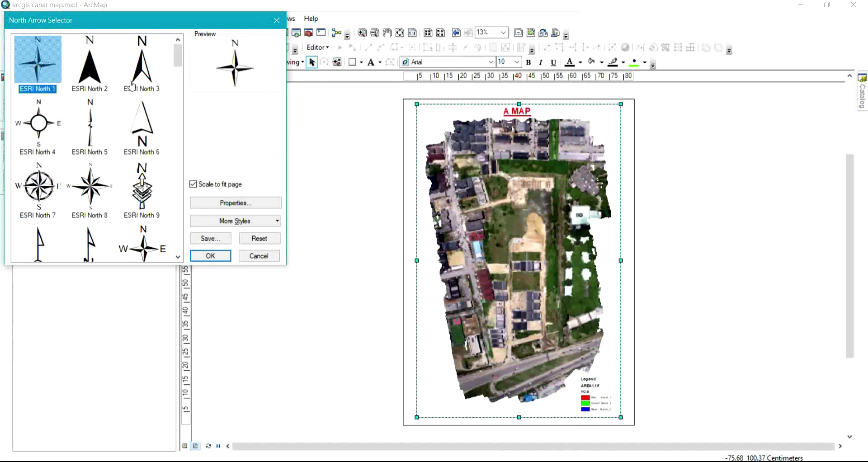
pyautogui.click(209, 256)
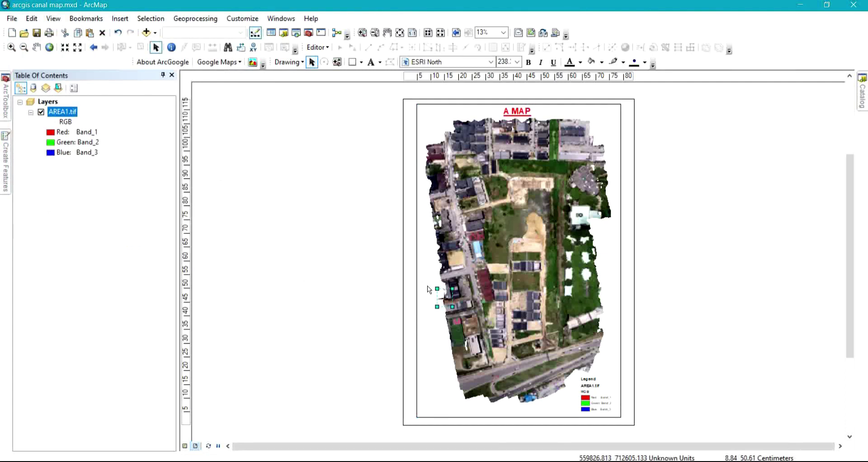
pyautogui.moveTo(447, 294); pyautogui.dragTo(331, 254)
# Colour the north arrow dark blue and move it to the map's top-right corner.
pyautogui.rightClick(321, 246)
pyautogui.click(296, 219)
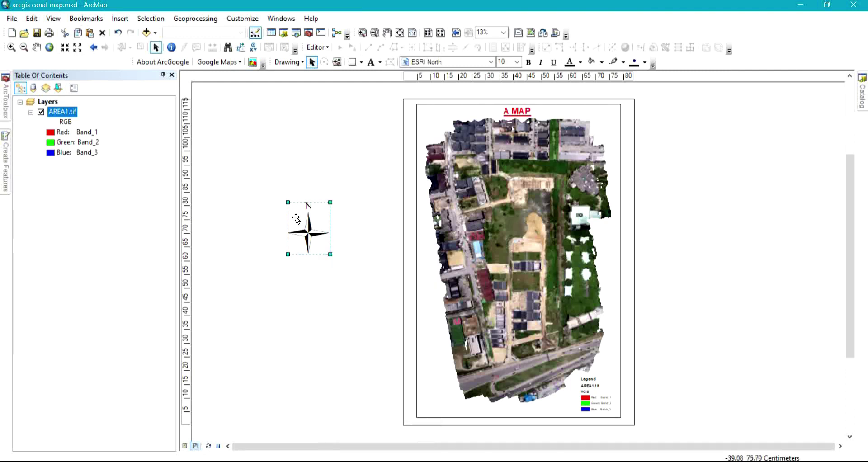
pyautogui.doubleClick(296, 219)
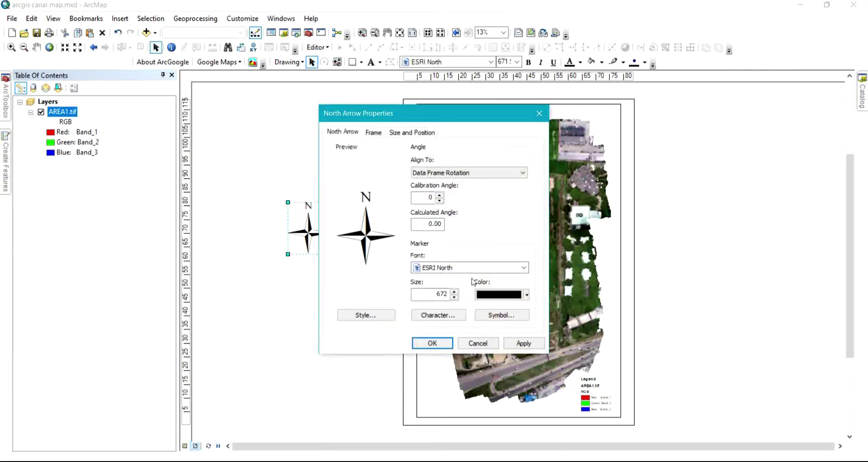
pyautogui.click(487, 296)
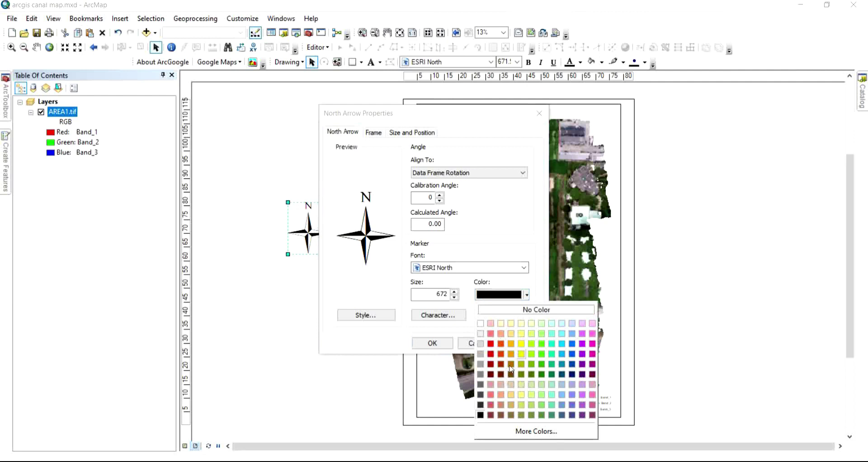
pyautogui.click(573, 374)
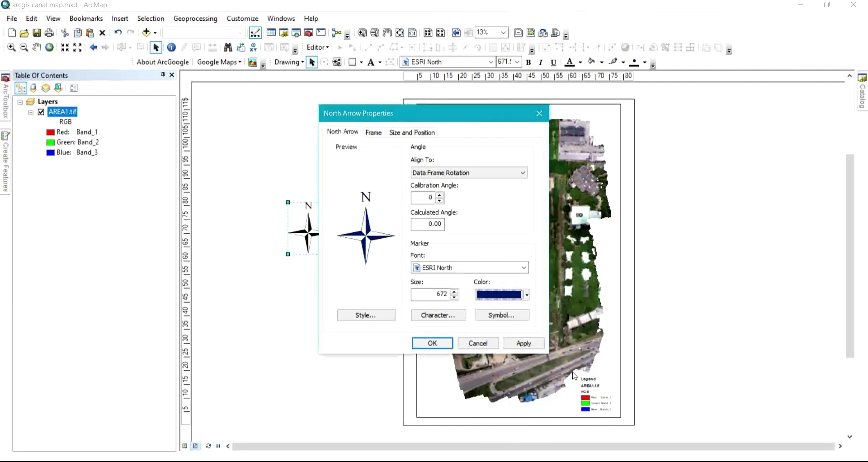
pyautogui.click(433, 343)
pyautogui.moveTo(305, 228); pyautogui.dragTo(607, 125)
pyautogui.click(422, 243)
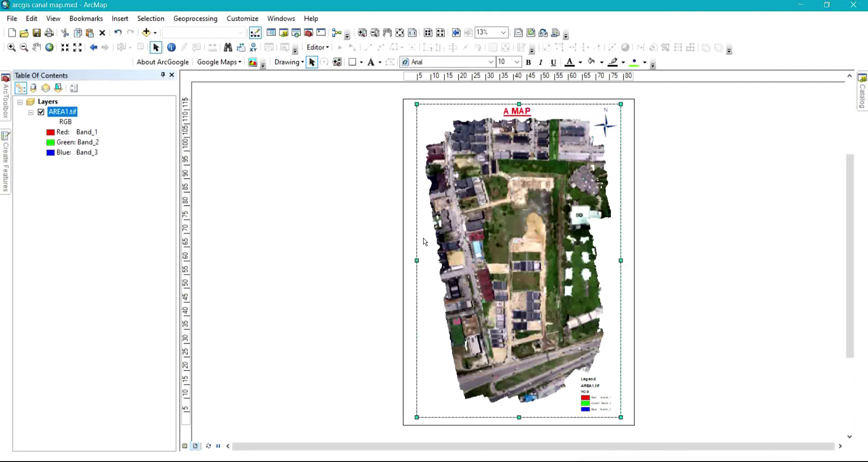
# Look at the Neatline settings and close them without adding a frame.
pyautogui.click(122, 19)
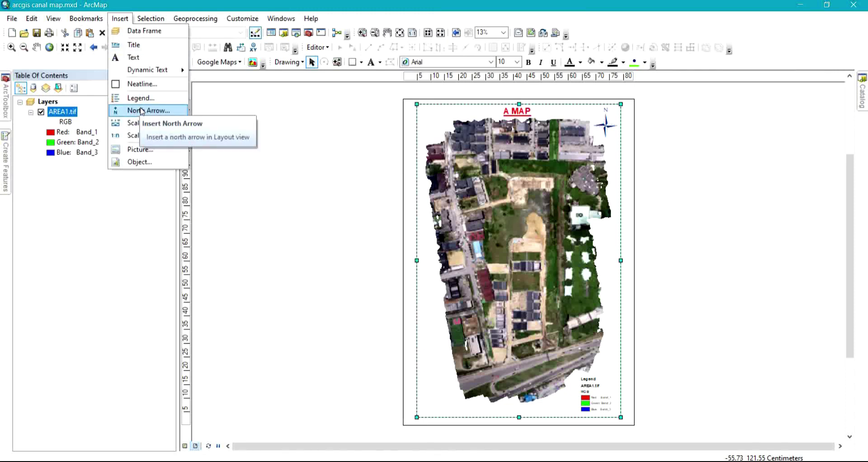
pyautogui.click(143, 84)
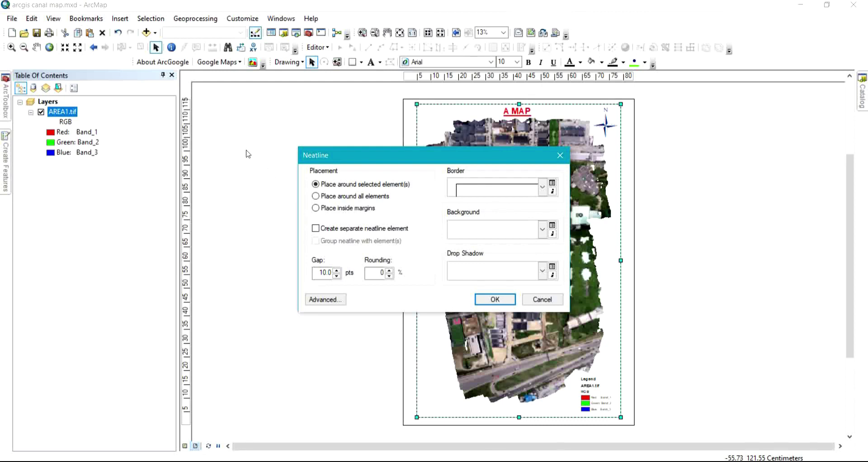
pyautogui.click(560, 155)
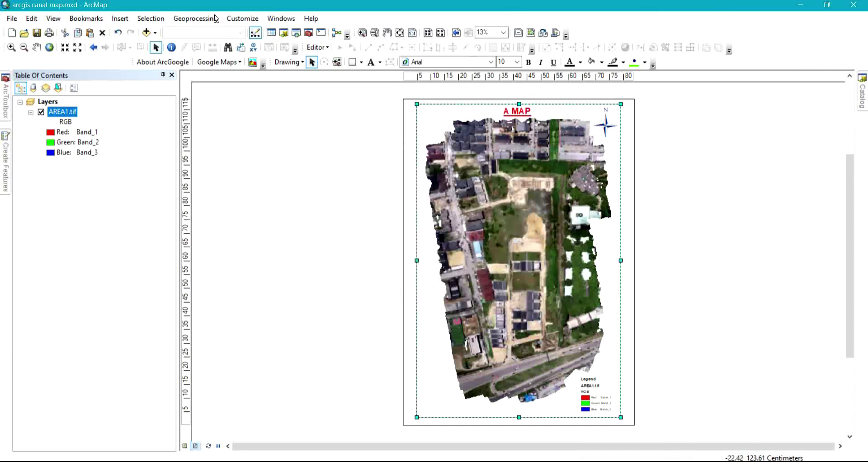
# Add a new text element to the layout and hide the AREA1.tif layer.
pyautogui.click(121, 19)
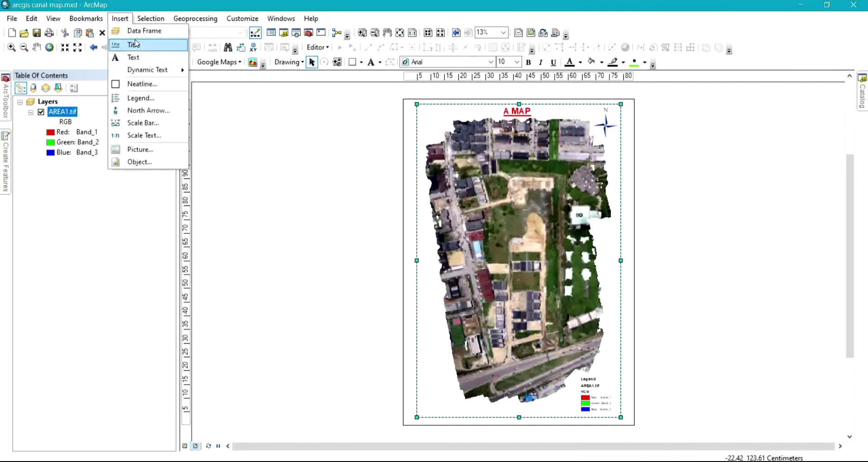
pyautogui.click(137, 59)
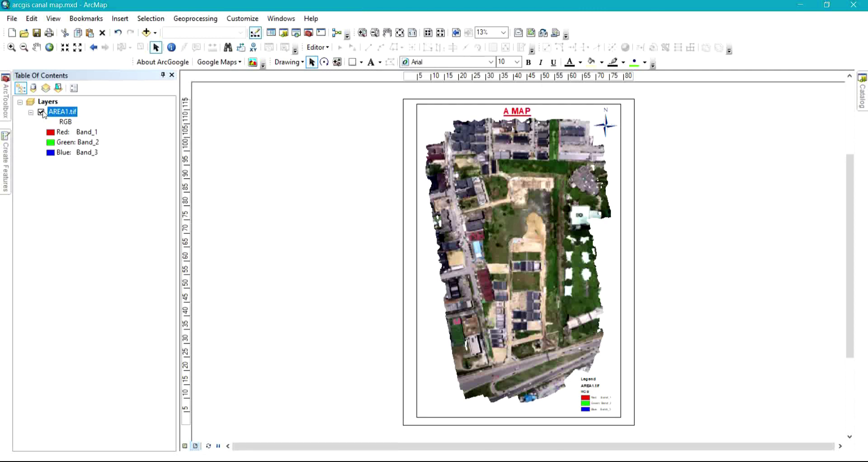
pyautogui.click(41, 113)
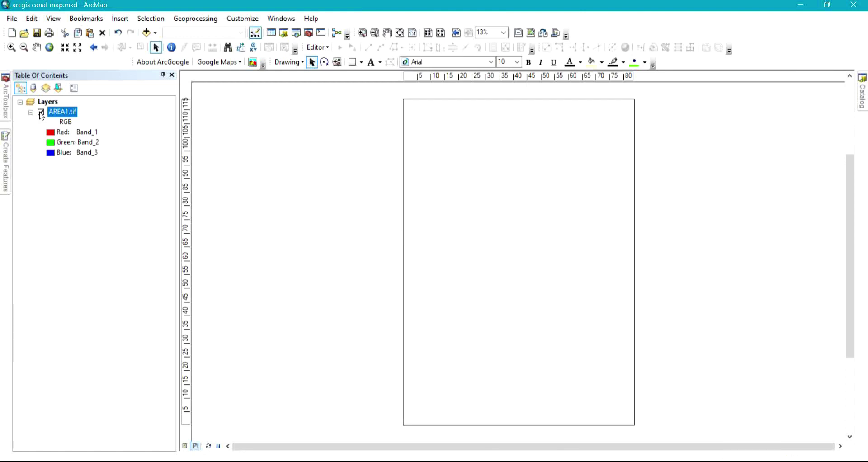
# Make the text read 'MAP OF AN AREA' in bold at font size 50.
pyautogui.doubleClick(303, 206)
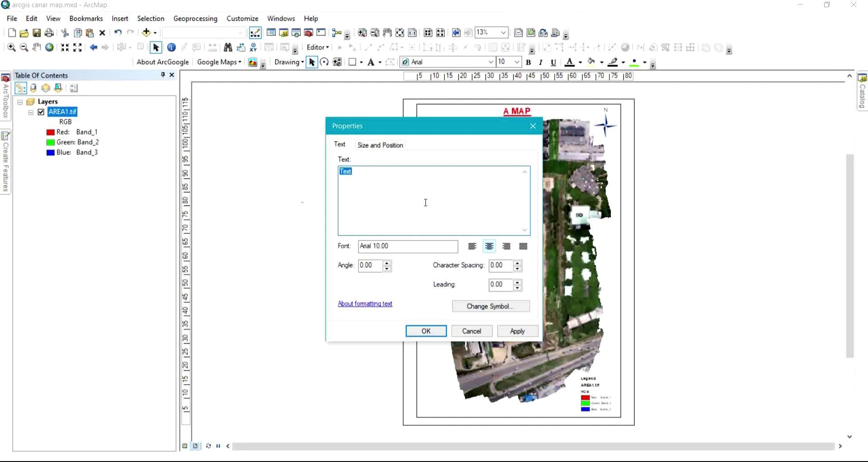
pyautogui.write('MAP OF AN AREA')
pyautogui.hotkey('ctrl', 'a')
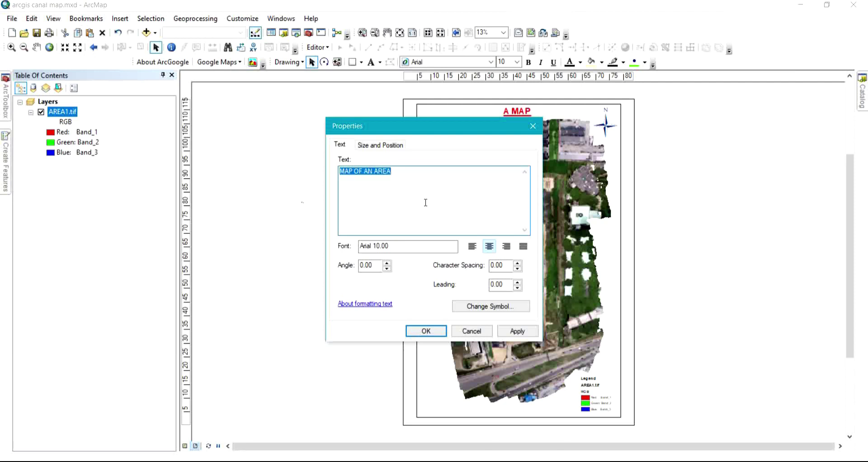
pyautogui.click(473, 311)
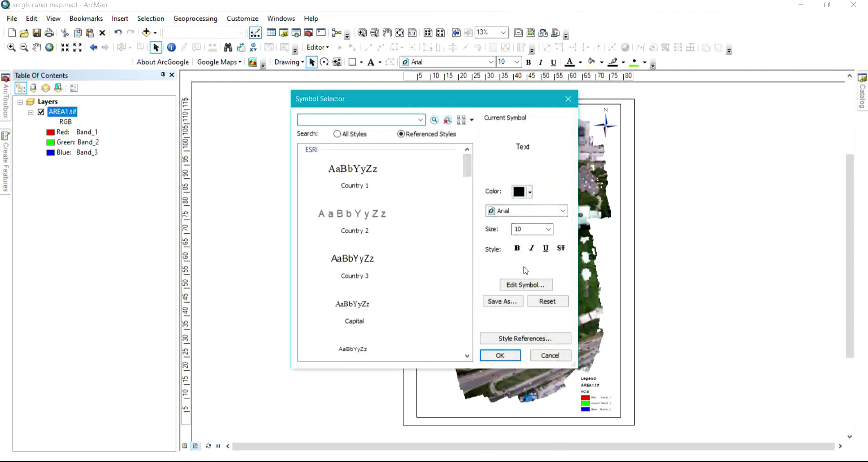
pyautogui.click(517, 249)
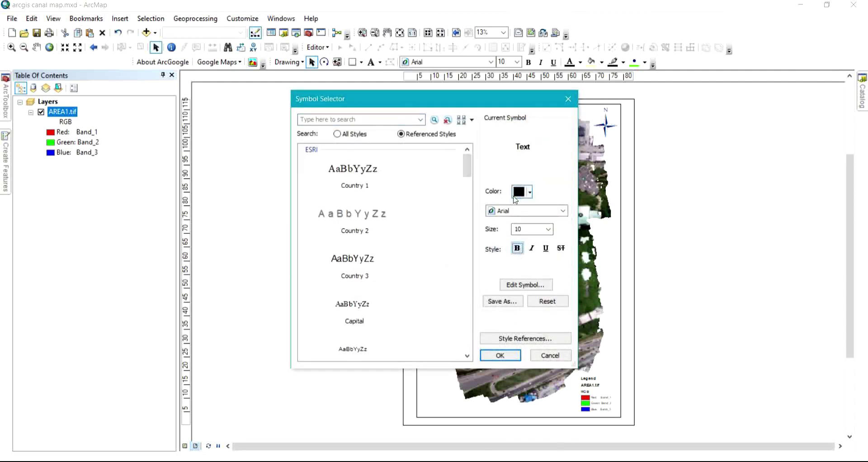
pyautogui.click(488, 355)
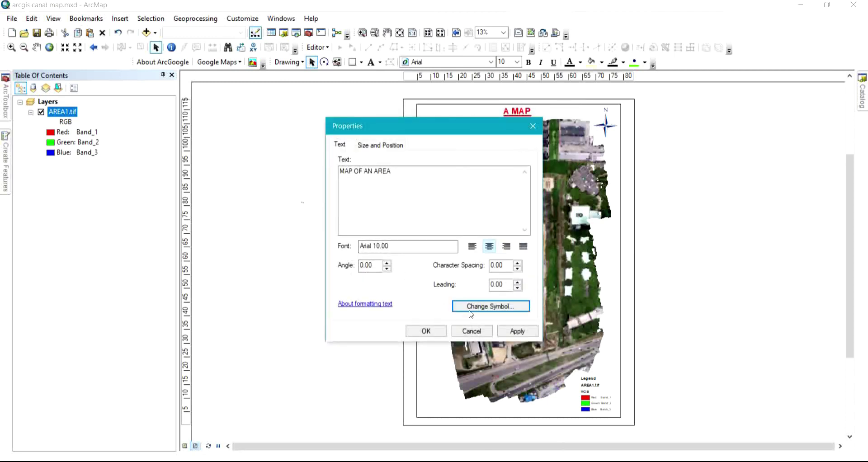
pyautogui.click(467, 308)
pyautogui.doubleClick(525, 230)
pyautogui.write('50')
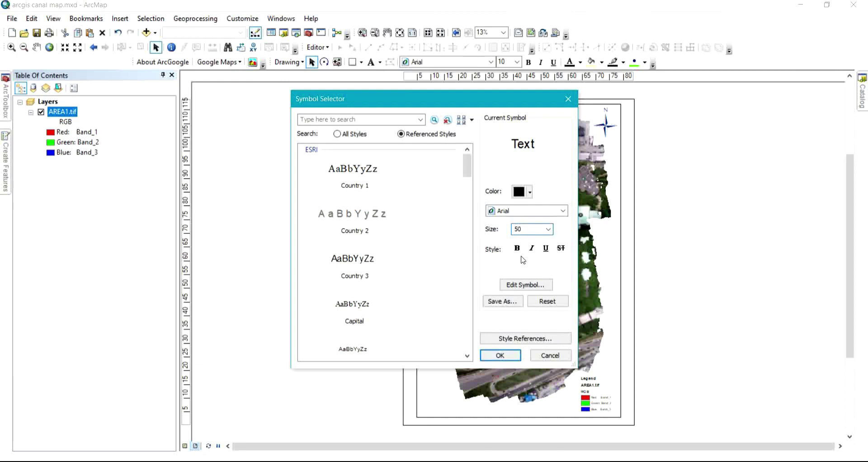
pyautogui.click(501, 356)
pyautogui.click(425, 331)
# Move the 'MAP OF AN AREA' label to the page's bottom-left and reapply bold.
pyautogui.moveTo(298, 206); pyautogui.dragTo(449, 408)
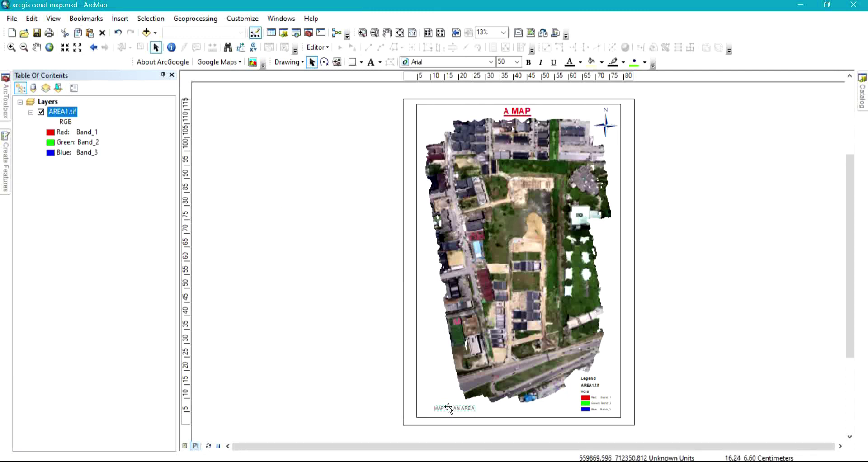
pyautogui.doubleClick(449, 408)
pyautogui.click(492, 311)
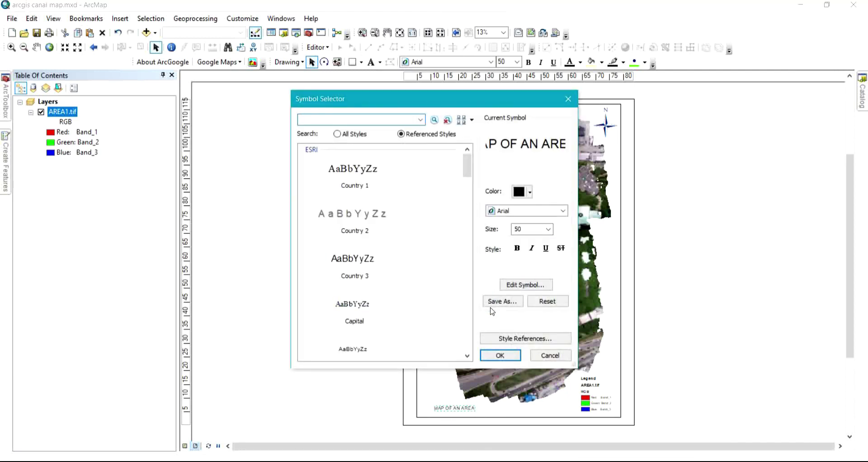
pyautogui.click(517, 248)
pyautogui.click(500, 356)
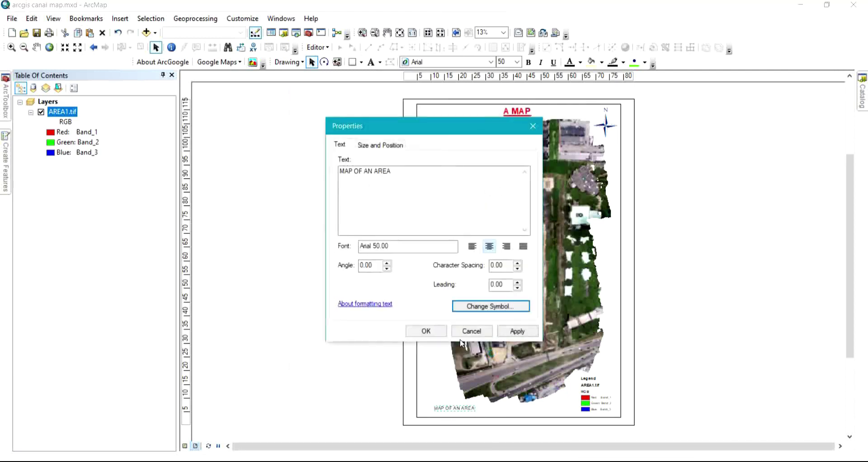
pyautogui.click(425, 331)
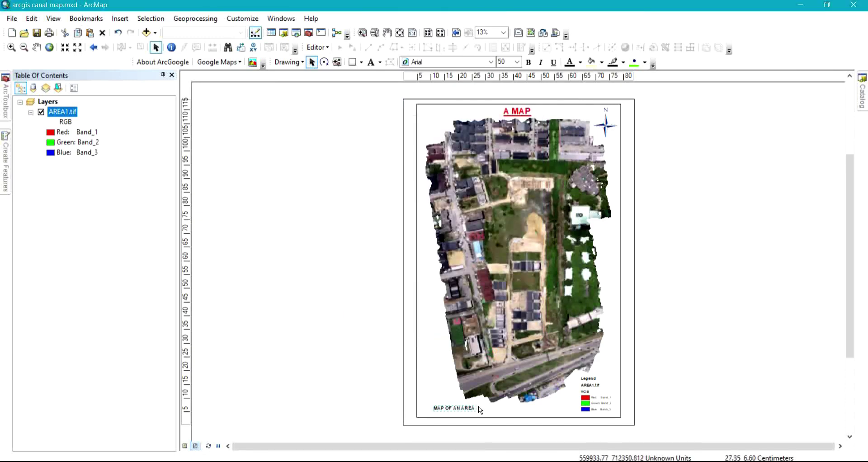
# Select the 'MAP OF AN AREA' label at the bottom of the page.
pyautogui.scroll(5, 480, 409)
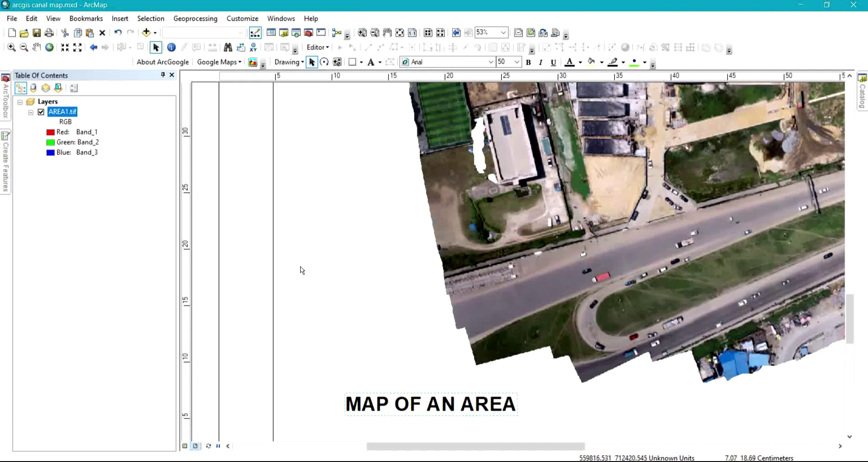
pyautogui.click(119, 20)
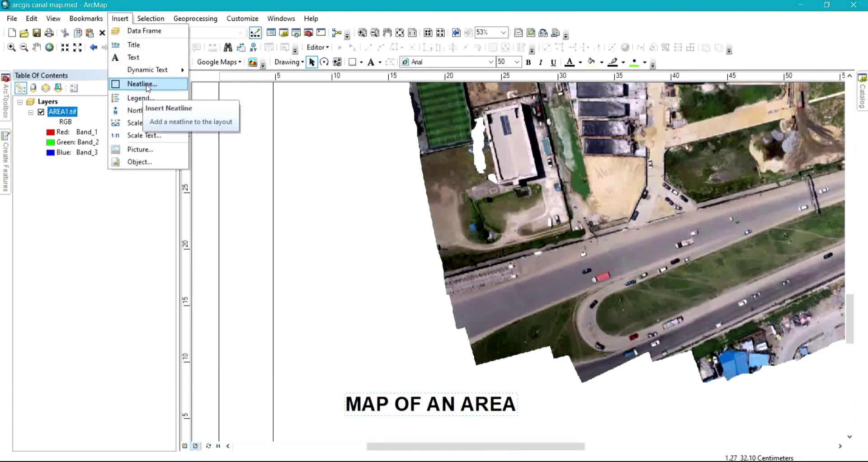
pyautogui.click(428, 353)
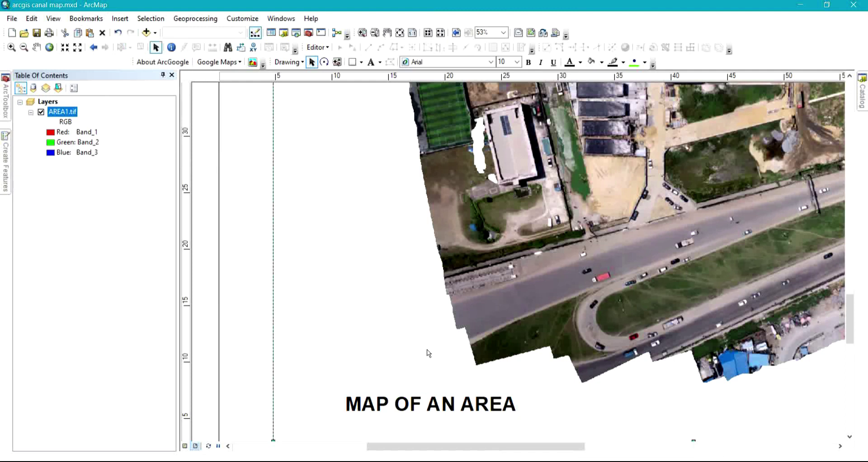
pyautogui.click(421, 416)
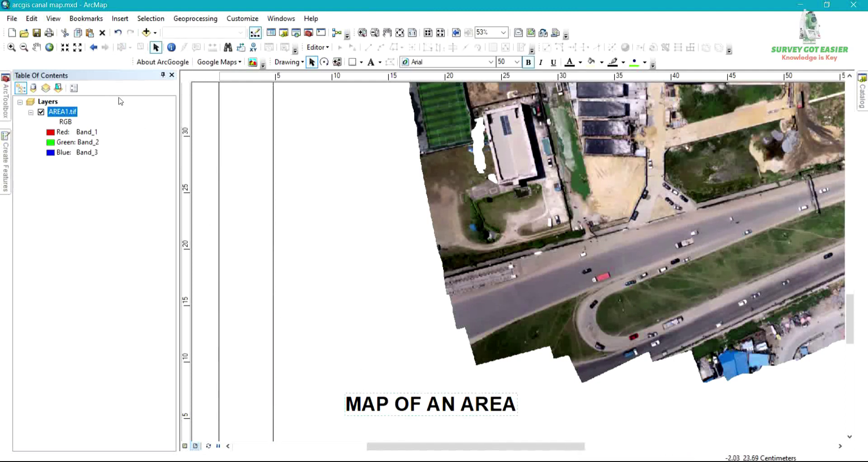
# Add a neatline around the label with a Sepia background.
pyautogui.click(120, 18)
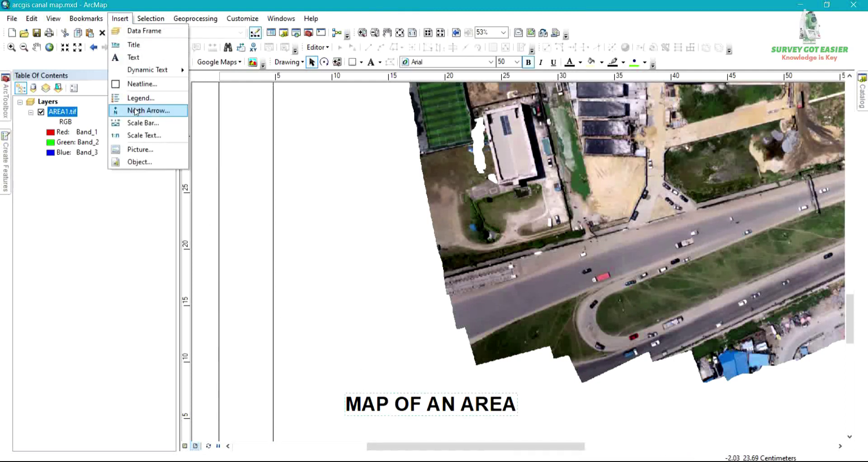
pyautogui.click(143, 91)
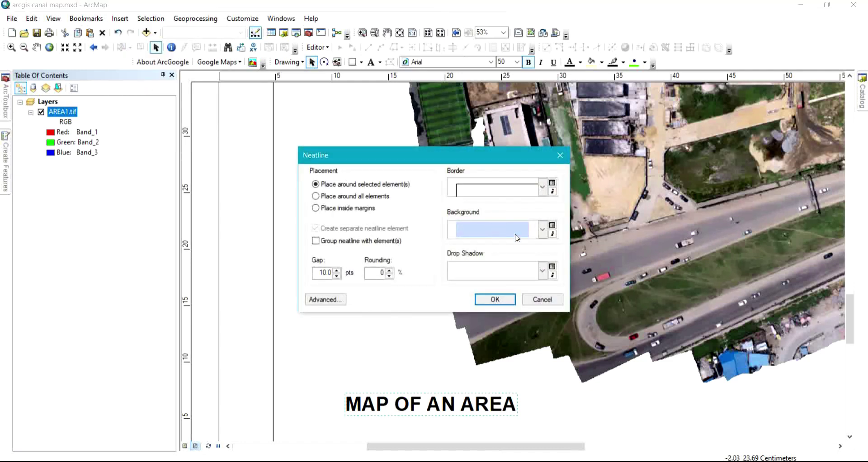
pyautogui.click(544, 230)
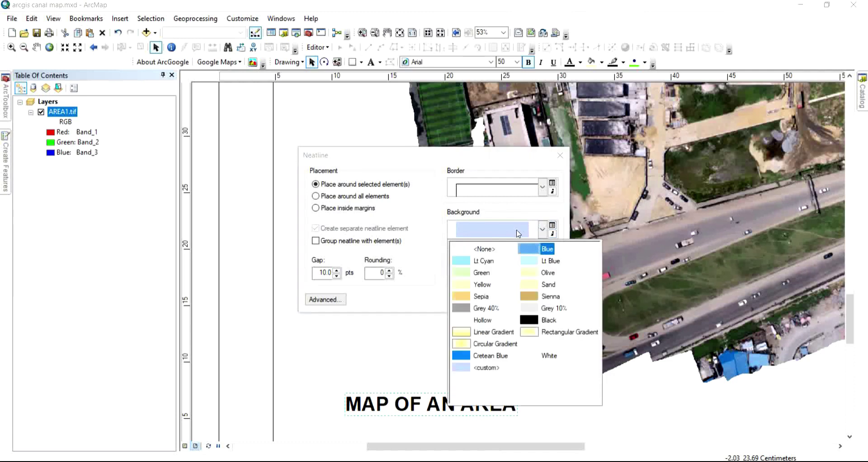
pyautogui.click(464, 299)
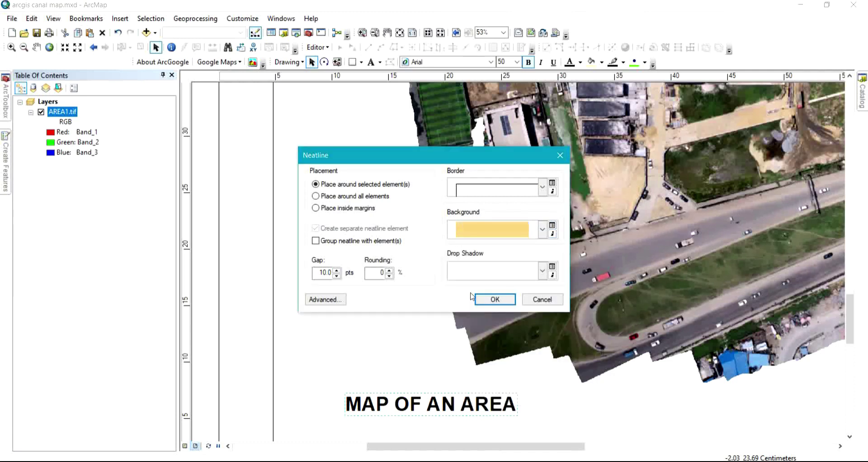
pyautogui.click(495, 300)
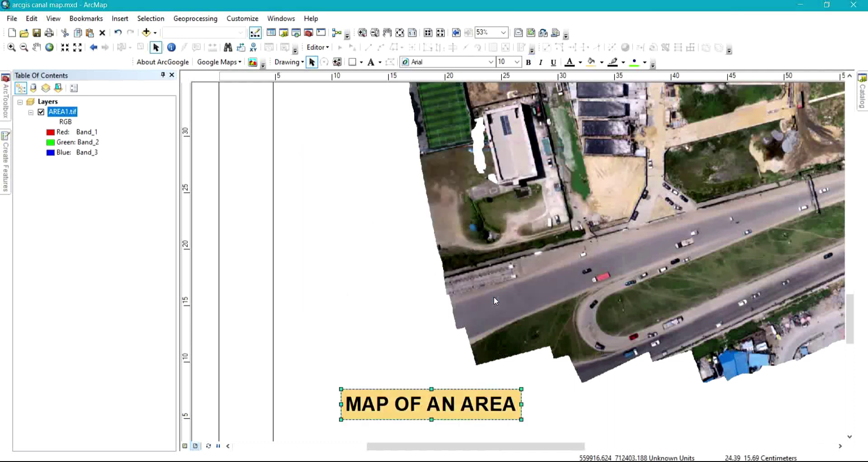
pyautogui.click(336, 363)
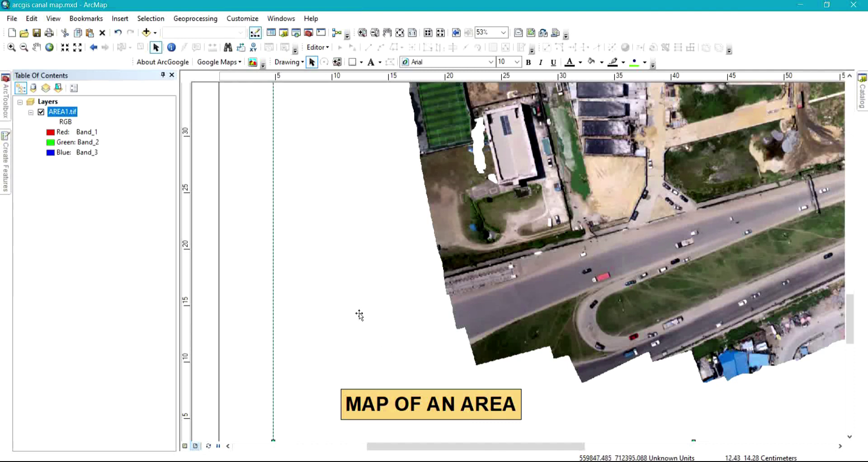
pyautogui.scroll(-2, 356, 313)
pyautogui.scroll(-5, 355, 313)
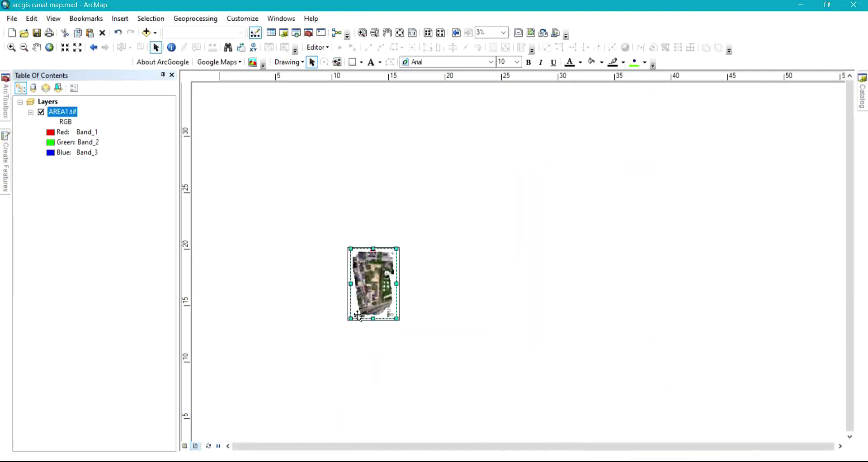
pyautogui.scroll(-1, 358, 314)
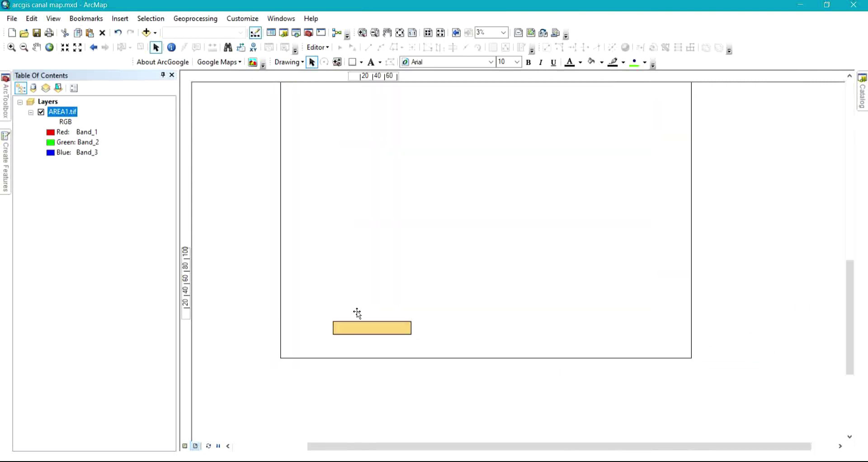
pyautogui.moveTo(355, 299); pyautogui.dragTo(360, 335)
pyautogui.scroll(-3, 360, 338)
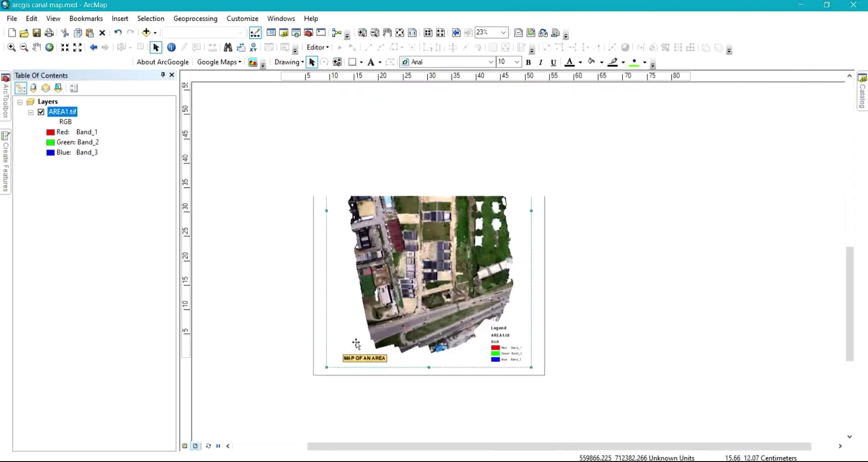
pyautogui.scroll(2, 357, 341)
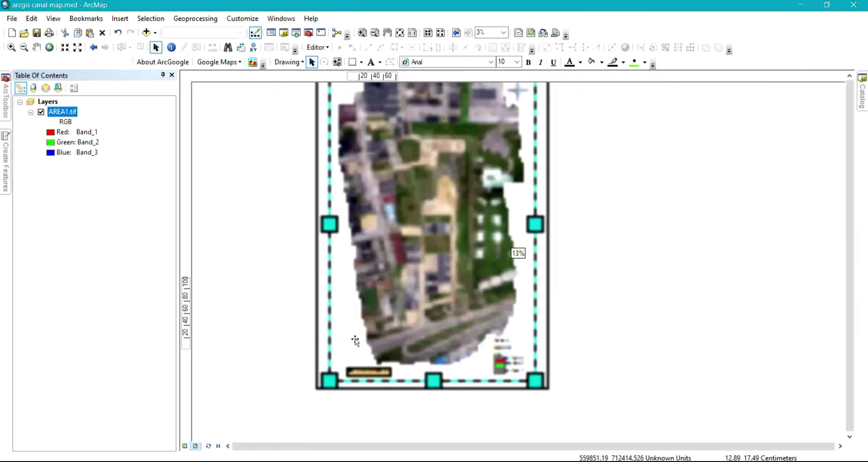
pyautogui.click(120, 18)
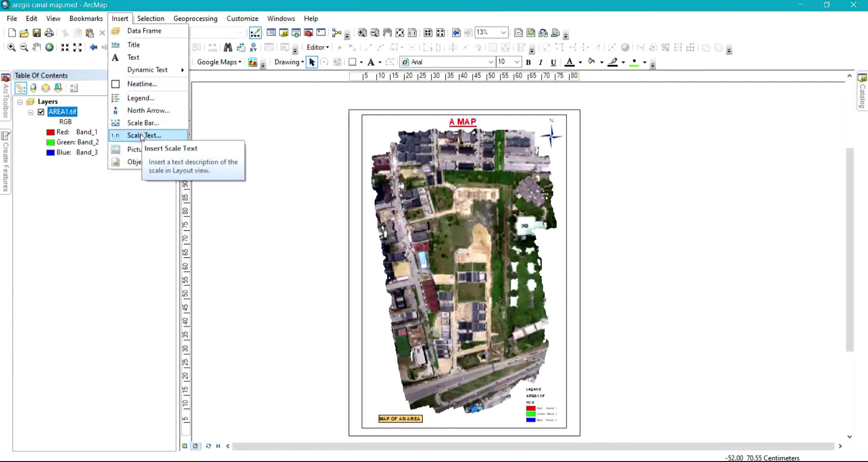
pyautogui.click(413, 253)
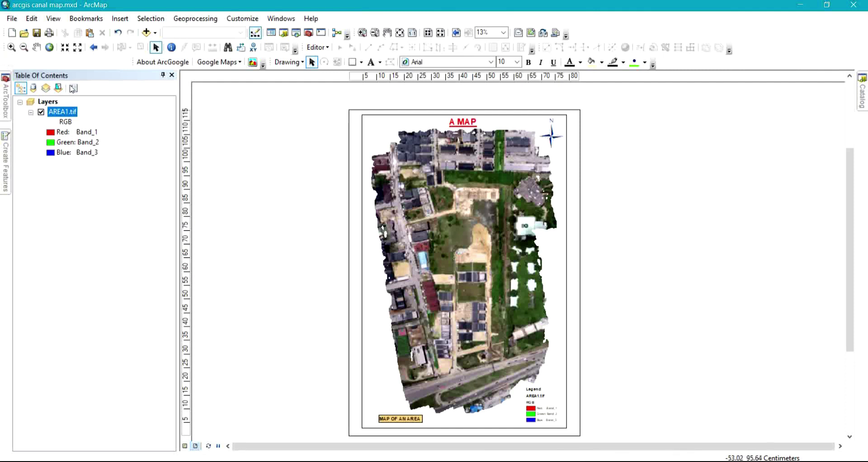
# Set up Export Map for 'arcgis canal map.jpg' as JPEG, lowering resolution from 1100 to 500 dpi.
pyautogui.click(13, 21)
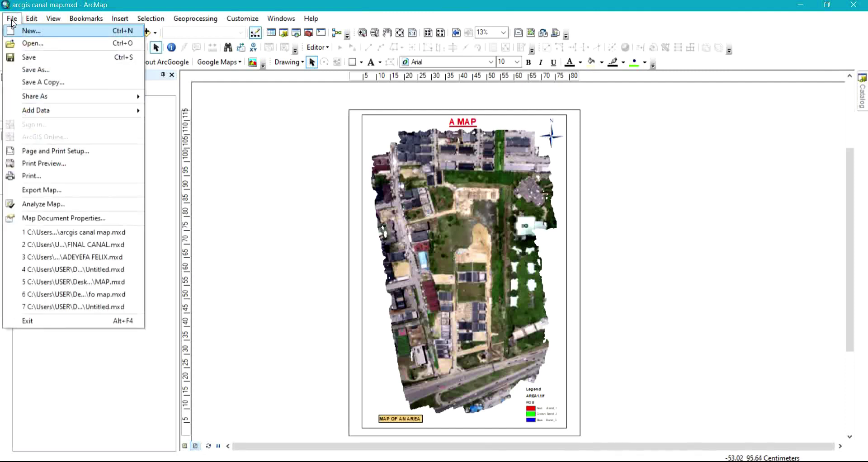
pyautogui.click(41, 189)
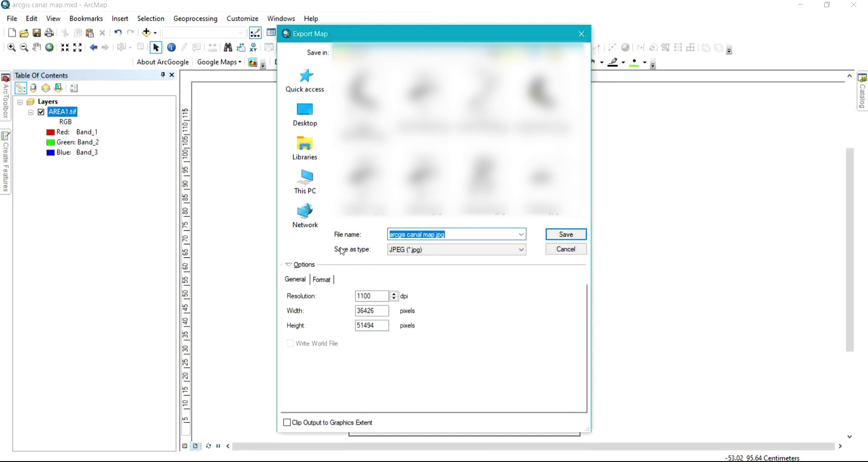
pyautogui.click(442, 249)
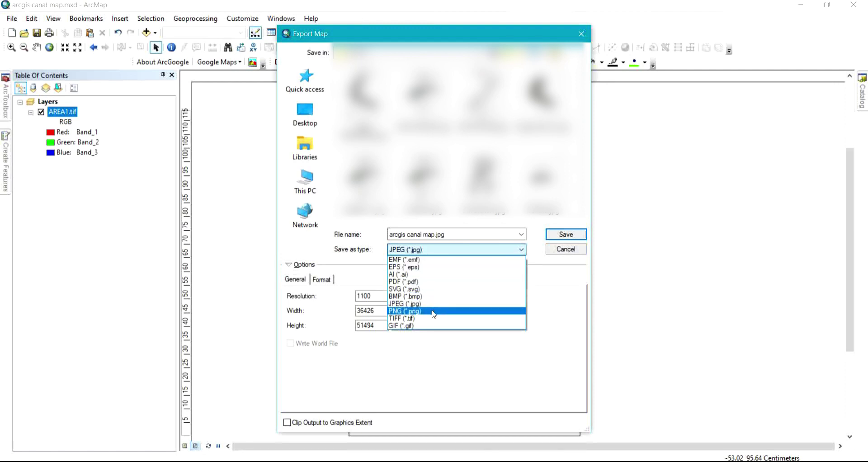
pyautogui.click(437, 357)
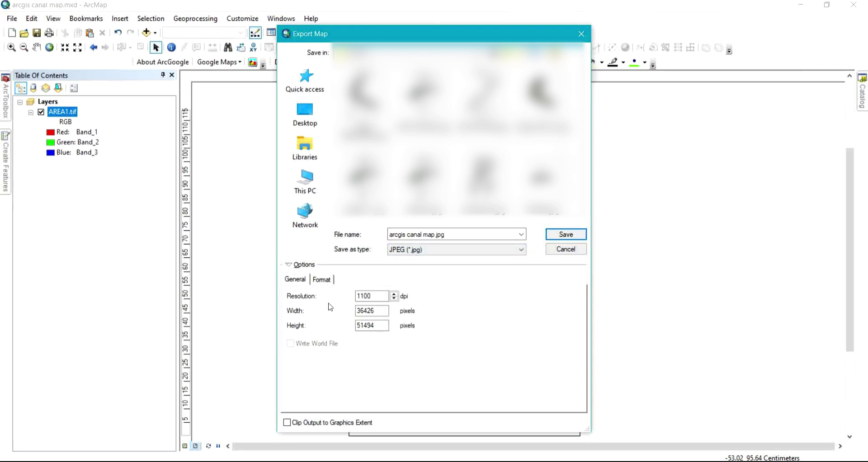
pyautogui.click(381, 296)
pyautogui.press('BackSpace')
pyautogui.press('BackSpace')
pyautogui.press('BackSpace')
pyautogui.press('BackSpace')
pyautogui.write('500')
pyautogui.click(459, 231)
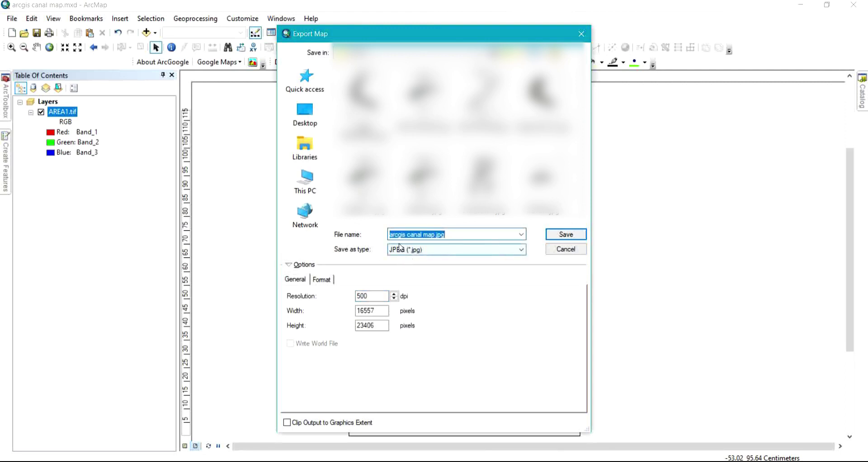